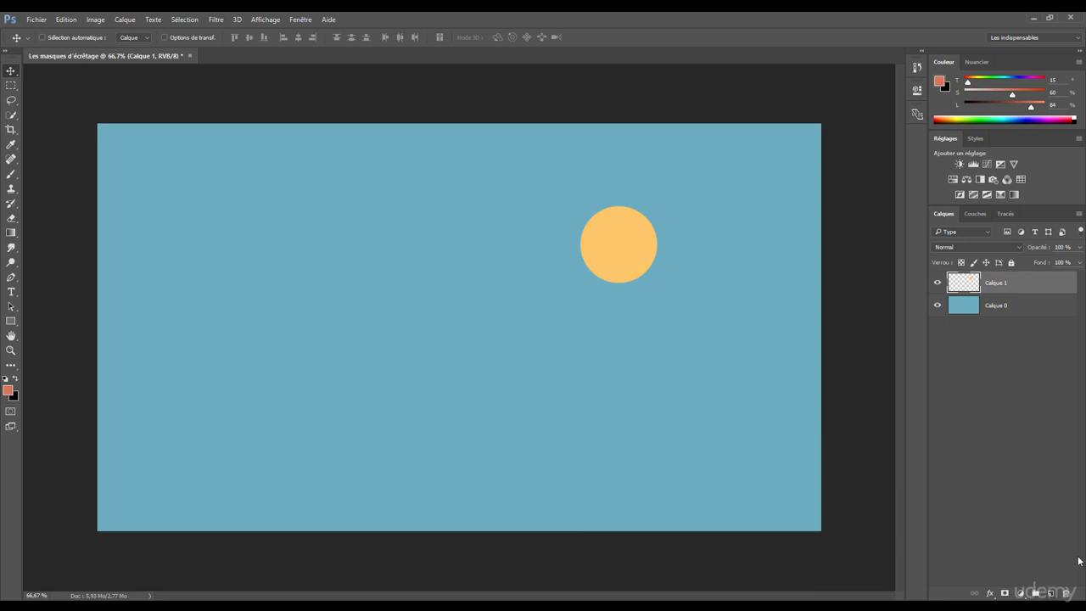
Create a new layer above Calque 1 and turn it into a clipping mask on the orange circle.
{"action": "left_click", "coordinate": [1052, 594]}
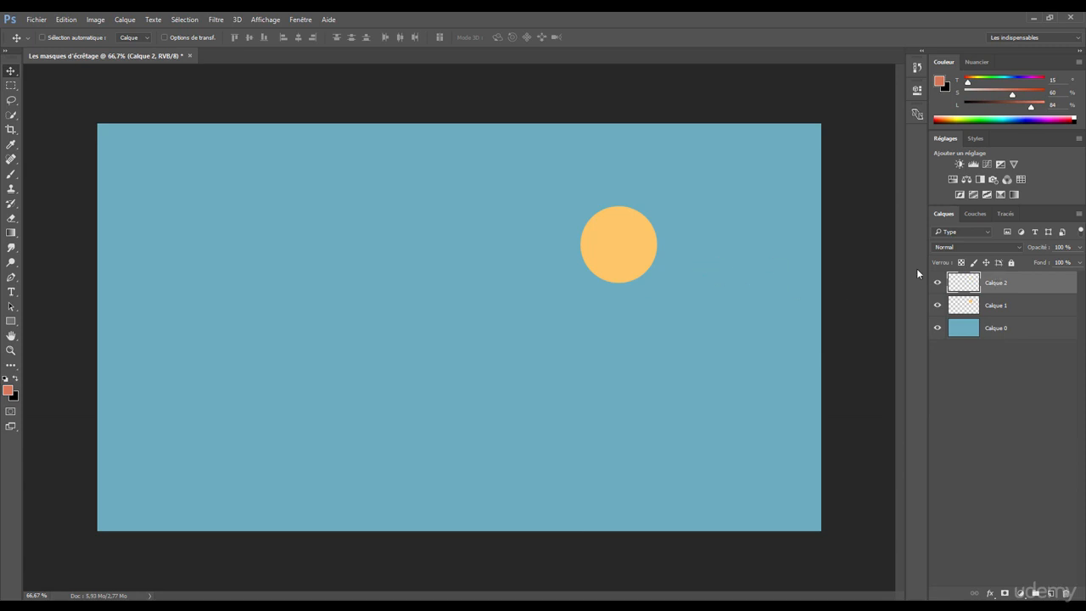
{"action": "right_click", "coordinate": [1016, 285]}
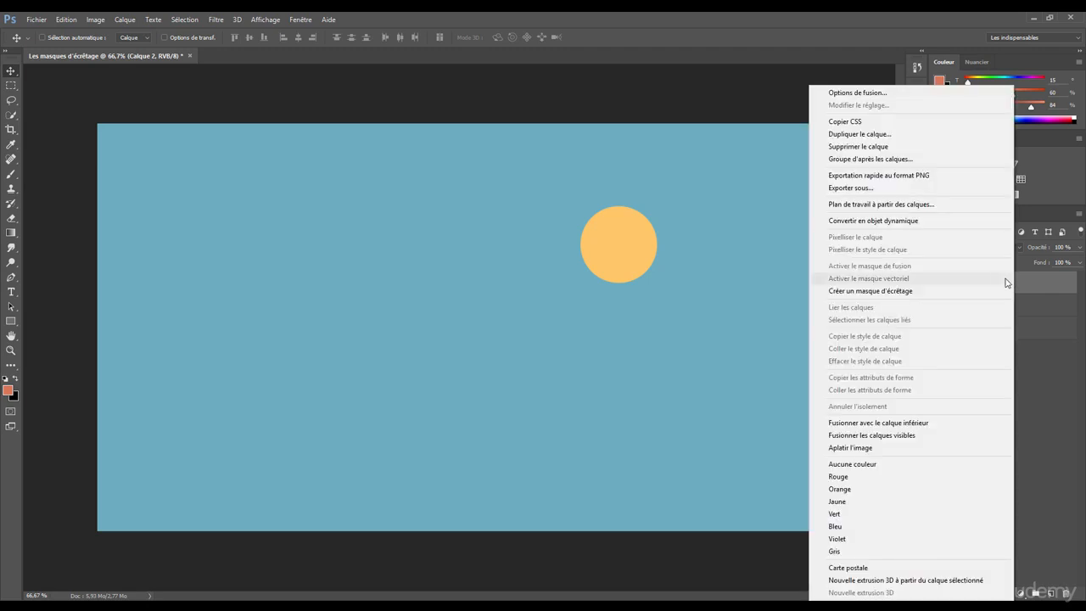
{"action": "left_click", "coordinate": [865, 293]}
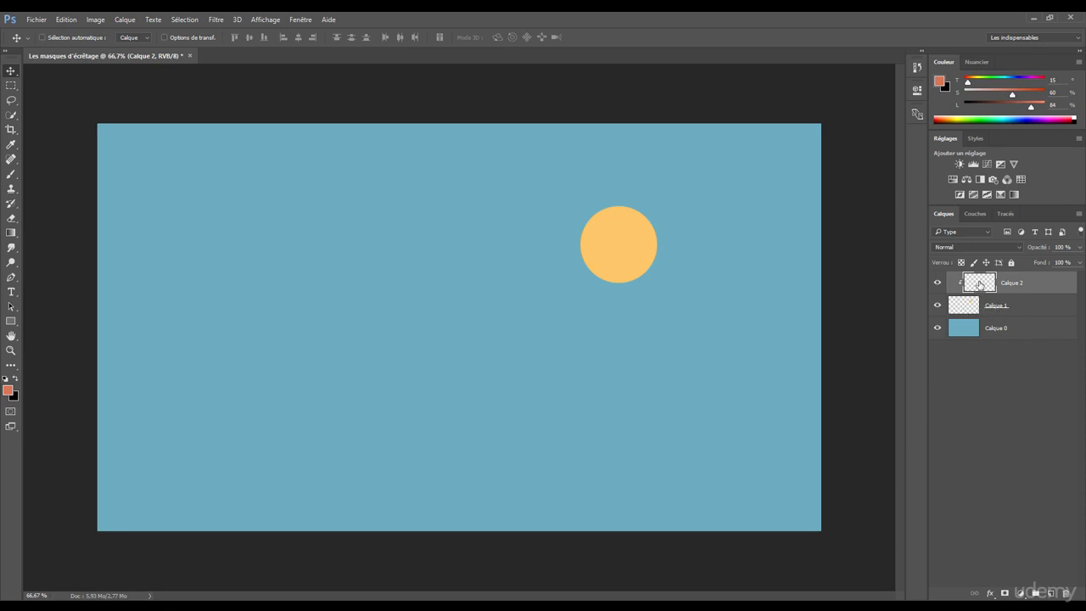
Paint black over the upper part of the orange circle on the clipped layer, using a brush reduced to 93 px.
{"action": "left_click", "coordinate": [11, 174]}
{"action": "key", "text": "x"}
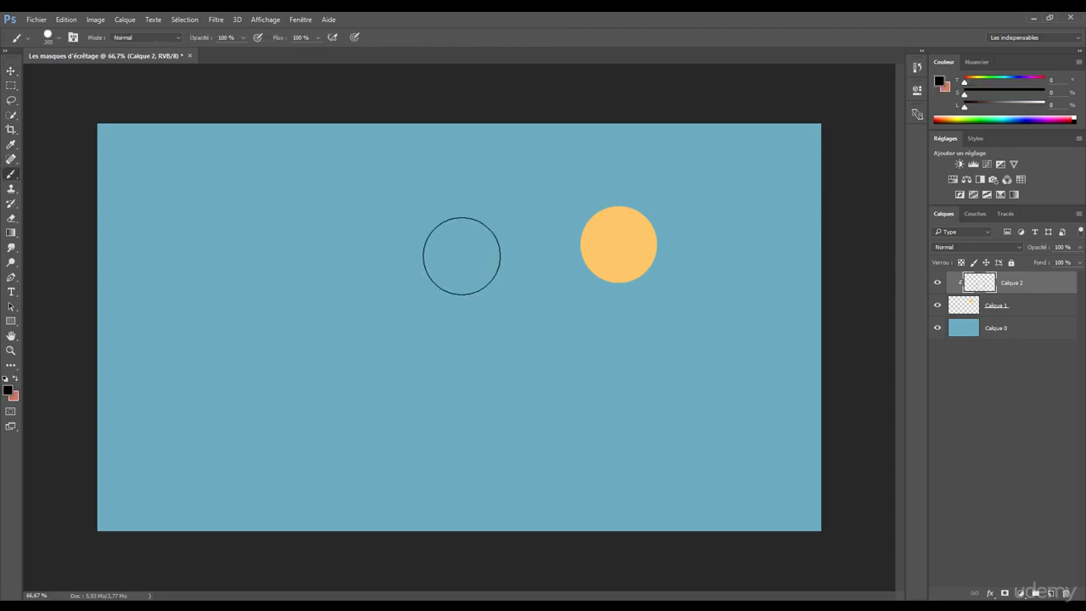
{"action": "left_click_drag", "start_coordinate": [516, 274], "coordinate": [497, 281]}
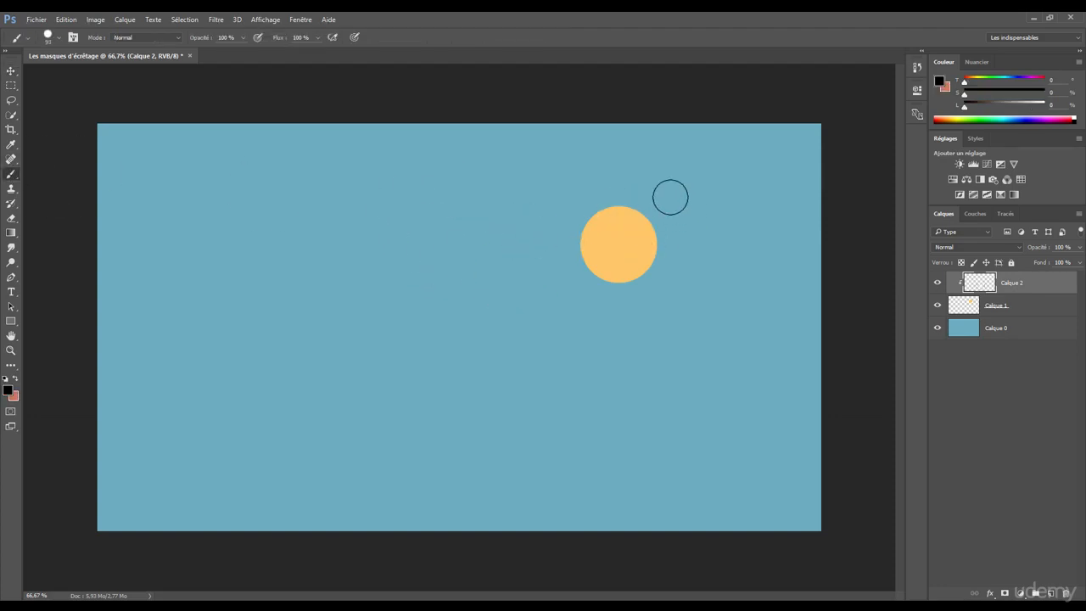
{"action": "mouse_move", "coordinate": [662, 216]}
{"action": "left_mouse_down"}
{"action": "mouse_move", "coordinate": [634, 212]}
{"action": "mouse_move", "coordinate": [651, 205]}
{"action": "mouse_move", "coordinate": [596, 210]}
{"action": "mouse_move", "coordinate": [576, 224]}
{"action": "mouse_move", "coordinate": [573, 254]}
{"action": "mouse_move", "coordinate": [628, 204]}
{"action": "left_mouse_up"}
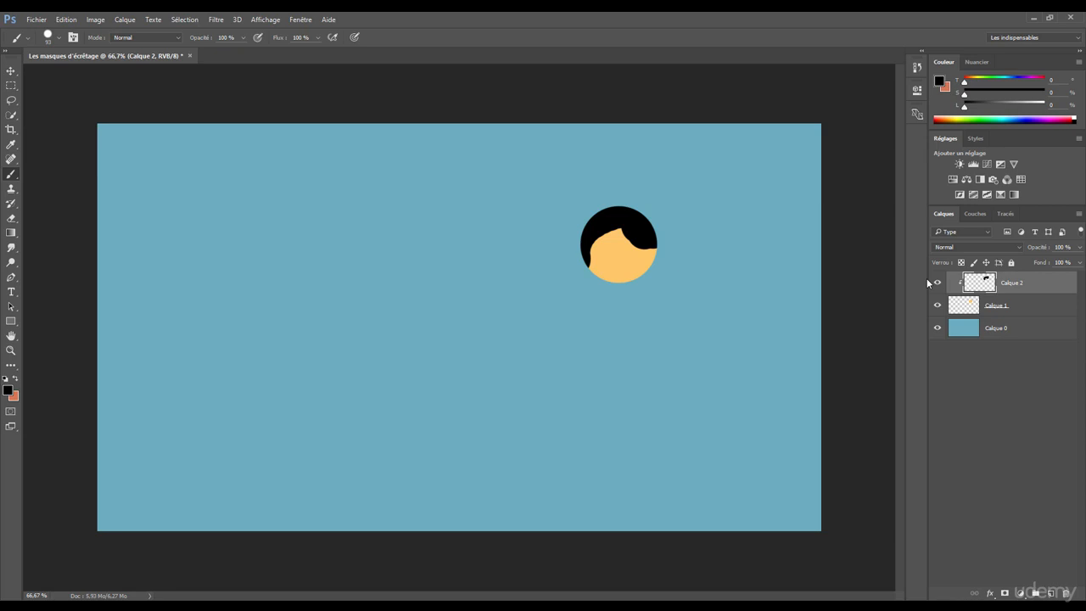
Release the clipping mask on Calque 2 and create it again on the circle layer.
{"action": "right_click", "coordinate": [1010, 282]}
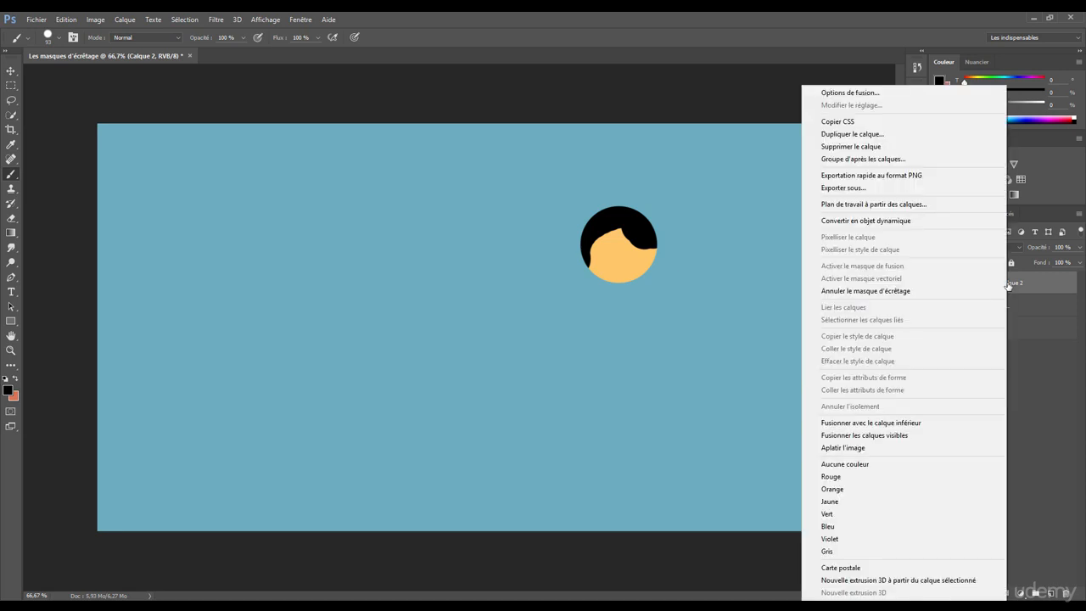
{"action": "left_click", "coordinate": [853, 293]}
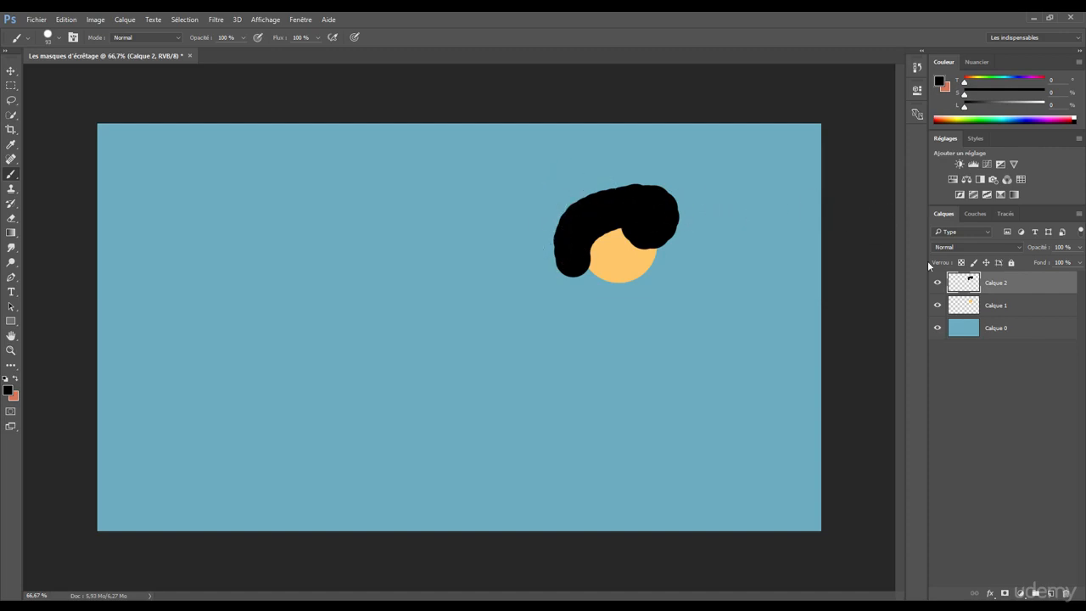
{"action": "right_click", "coordinate": [991, 283]}
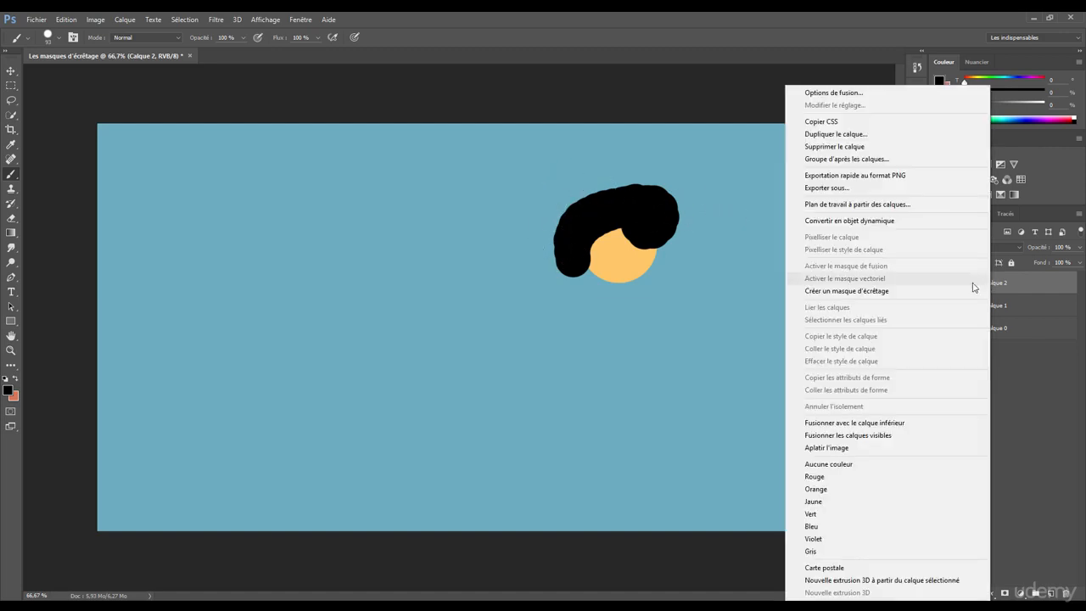
{"action": "left_click", "coordinate": [917, 295]}
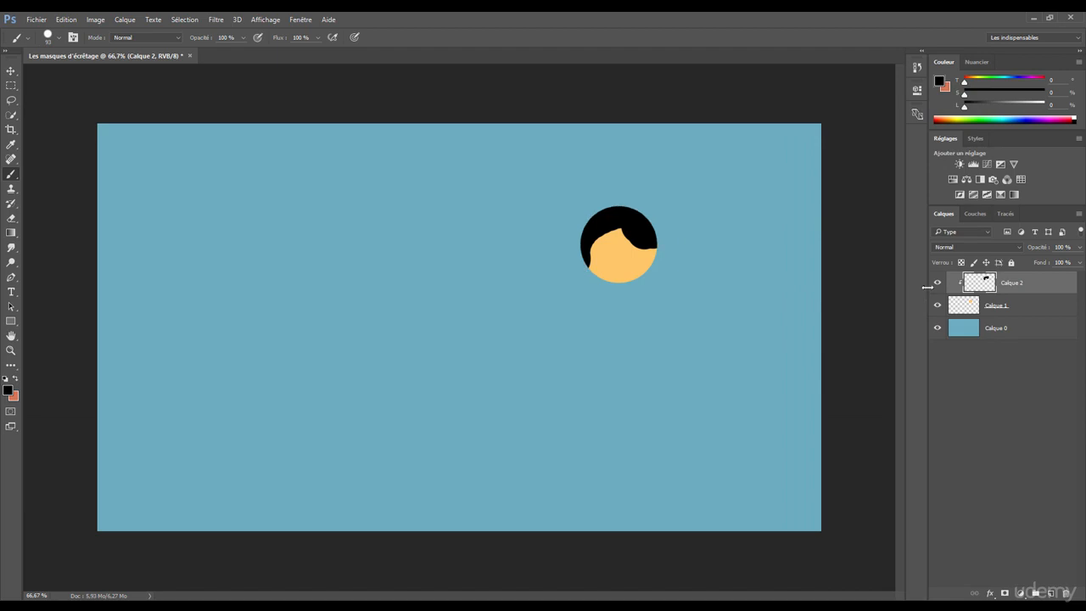
Delete the painted layer Calque 2.
{"action": "left_click_drag", "start_coordinate": [619, 228], "coordinate": [620, 218]}
{"action": "left_click_drag", "start_coordinate": [1010, 286], "coordinate": [1066, 591]}
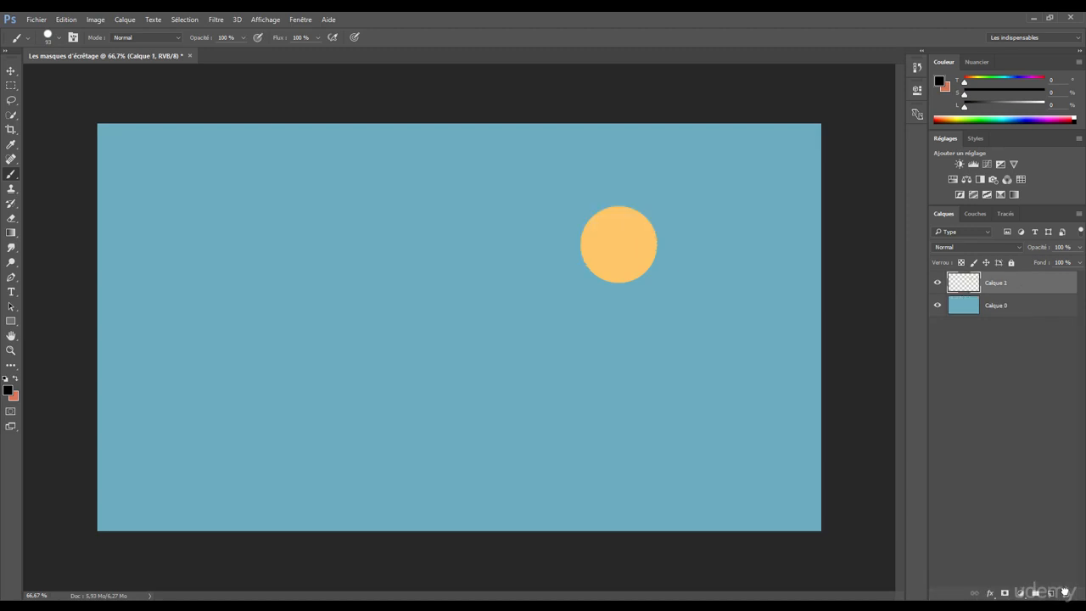
Add a Curves adjustment layer above Calque 1 and shape an S-curve with points at input 80, output 41 and input 172, output 208.
{"action": "left_click", "coordinate": [1020, 593]}
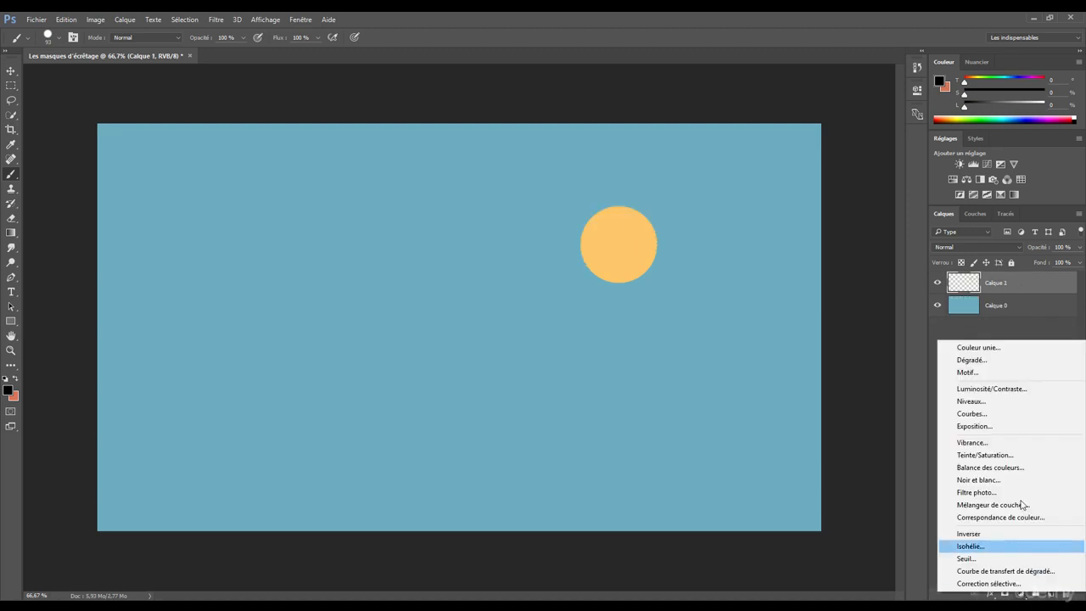
{"action": "left_click", "coordinate": [968, 412]}
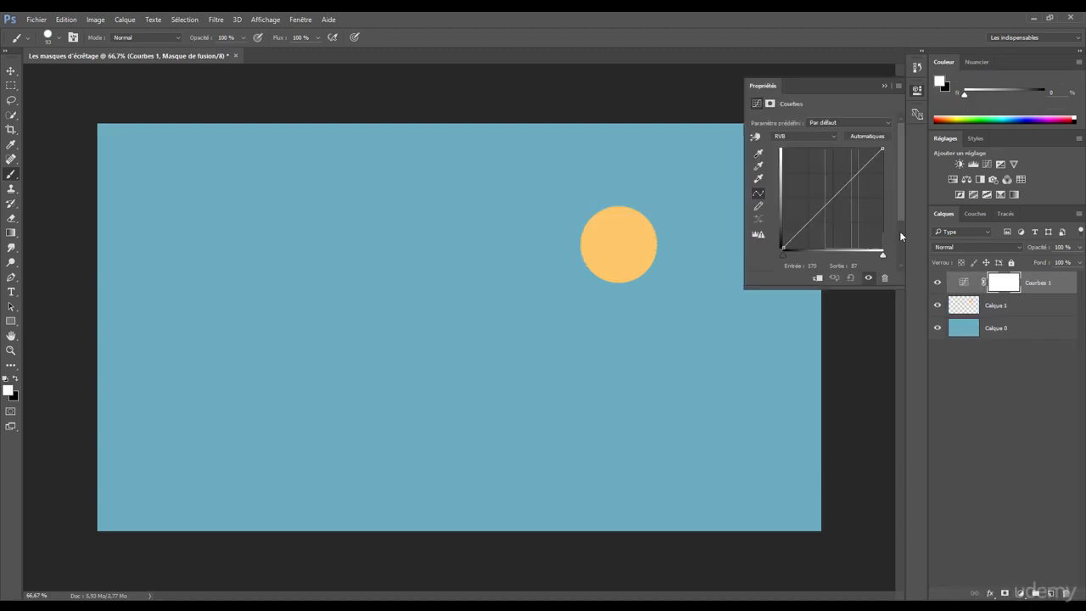
{"action": "left_click_drag", "start_coordinate": [815, 216], "coordinate": [814, 236]}
{"action": "left_click_drag", "start_coordinate": [849, 194], "coordinate": [850, 167]}
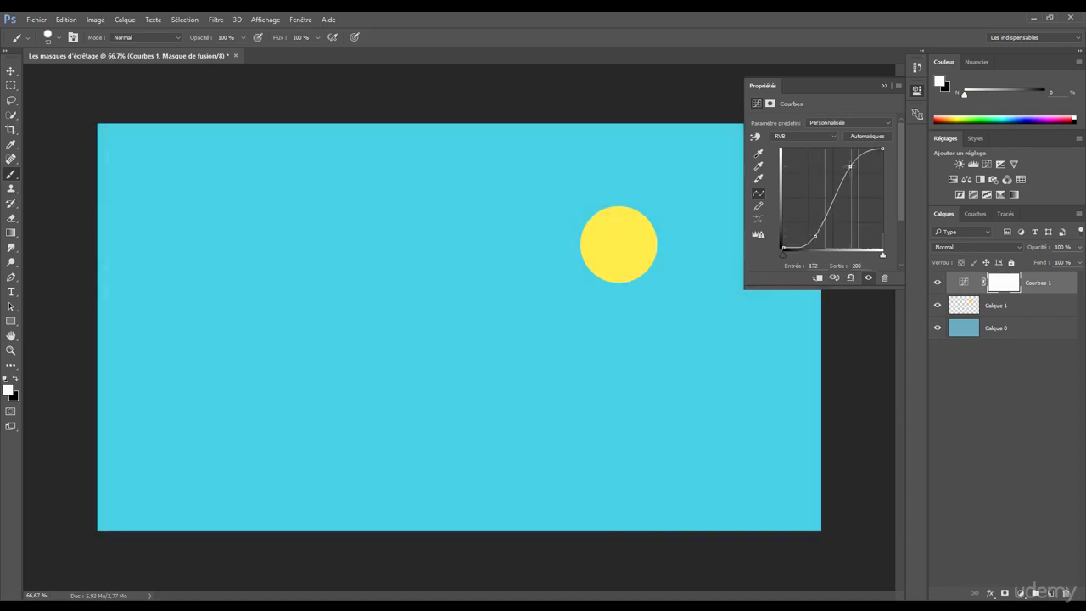
{"action": "left_click_drag", "start_coordinate": [815, 238], "coordinate": [815, 231]}
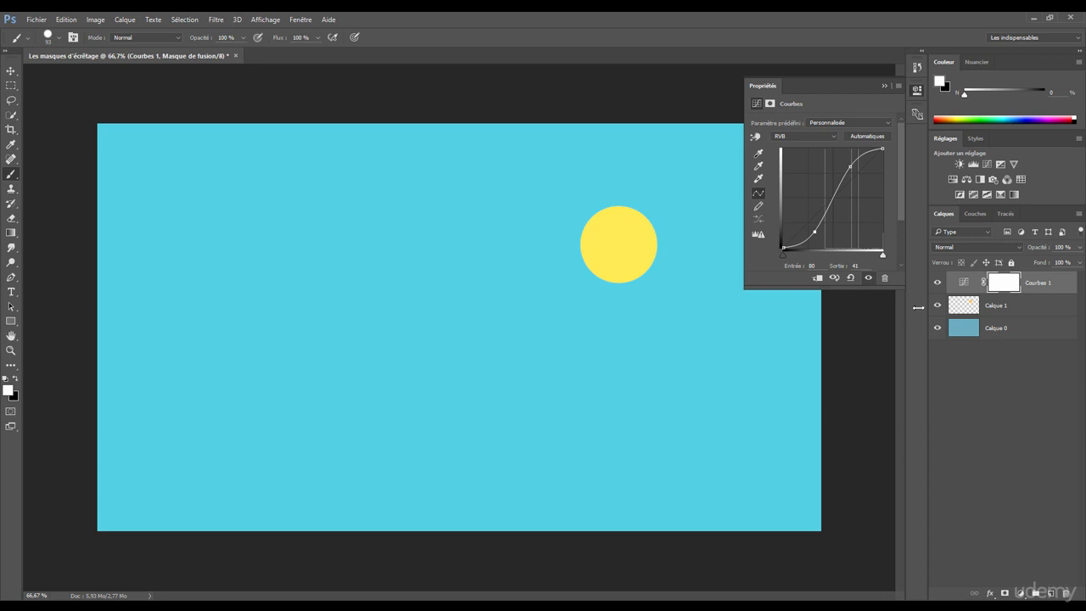
Clip the Curves adjustment to Calque 1, release it, and clip it to that layer again.
{"action": "right_click", "coordinate": [1041, 285]}
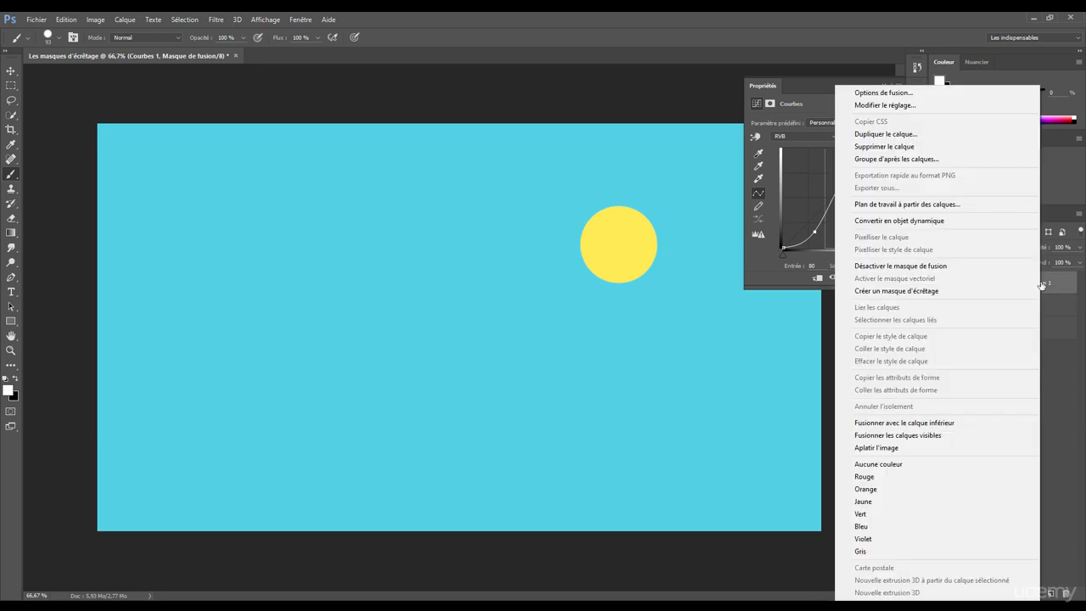
{"action": "left_click", "coordinate": [1047, 284]}
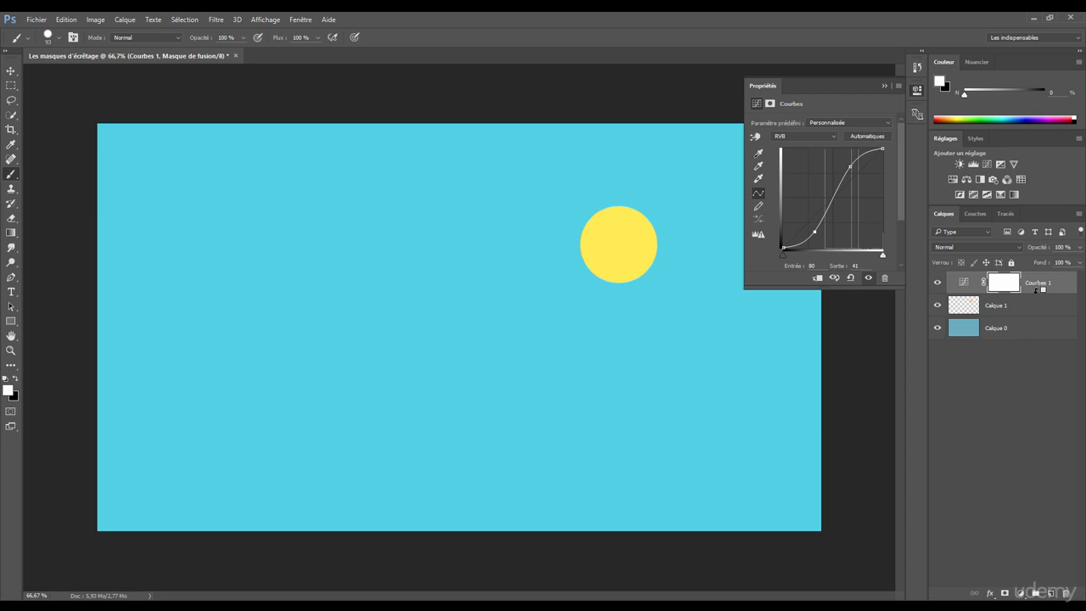
{"action": "left_click", "coordinate": [1036, 290], "text": "alt"}
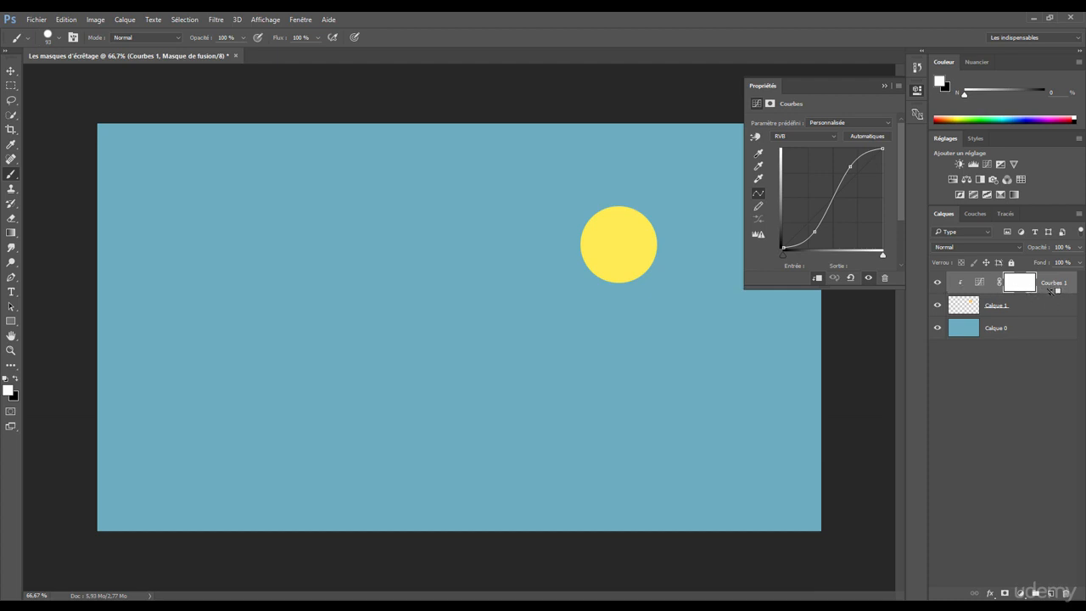
{"action": "left_click", "coordinate": [1050, 290], "text": "alt"}
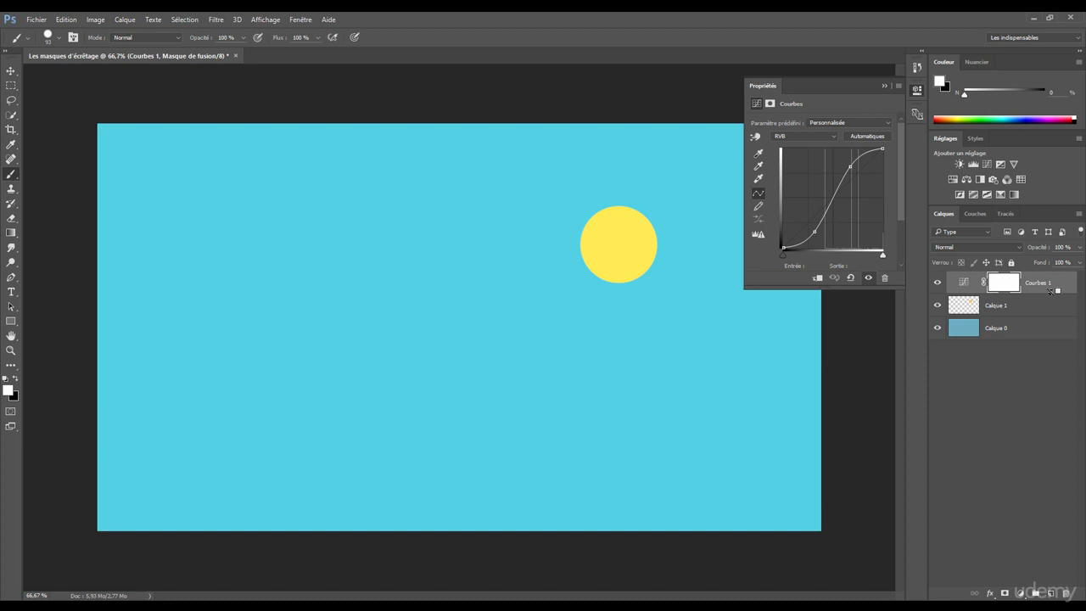
{"action": "left_click", "coordinate": [1050, 290], "text": "alt"}
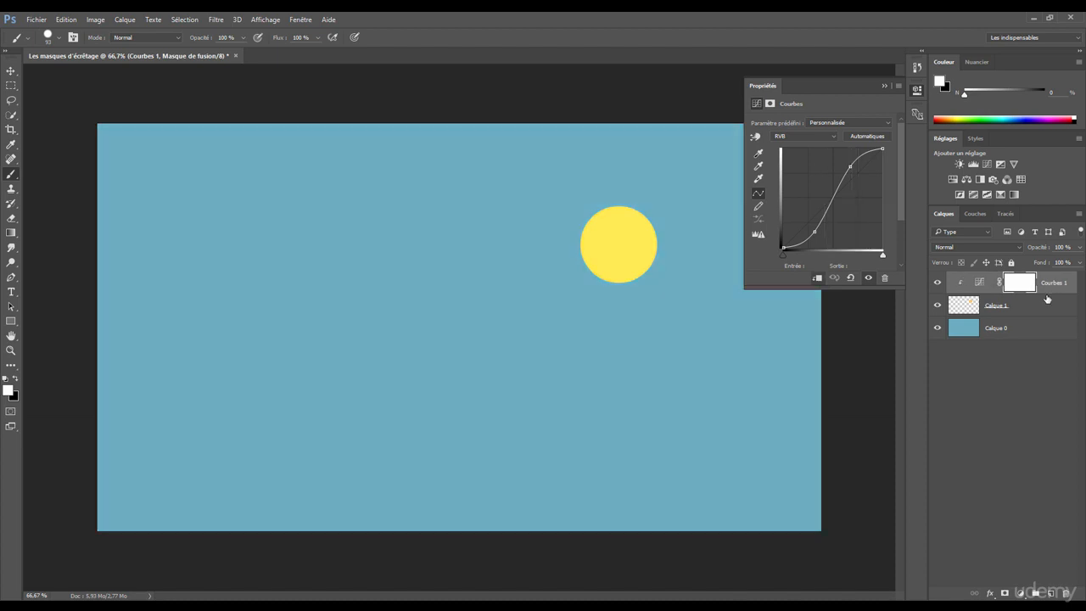
Lower the curve's shadow point slightly and delete the Courbes 1 adjustment layer.
{"action": "mouse_move", "coordinate": [815, 231]}
{"action": "left_mouse_down"}
{"action": "mouse_move", "coordinate": [805, 211]}
{"action": "mouse_move", "coordinate": [816, 234]}
{"action": "left_mouse_up"}
{"action": "left_click", "coordinate": [1053, 286]}
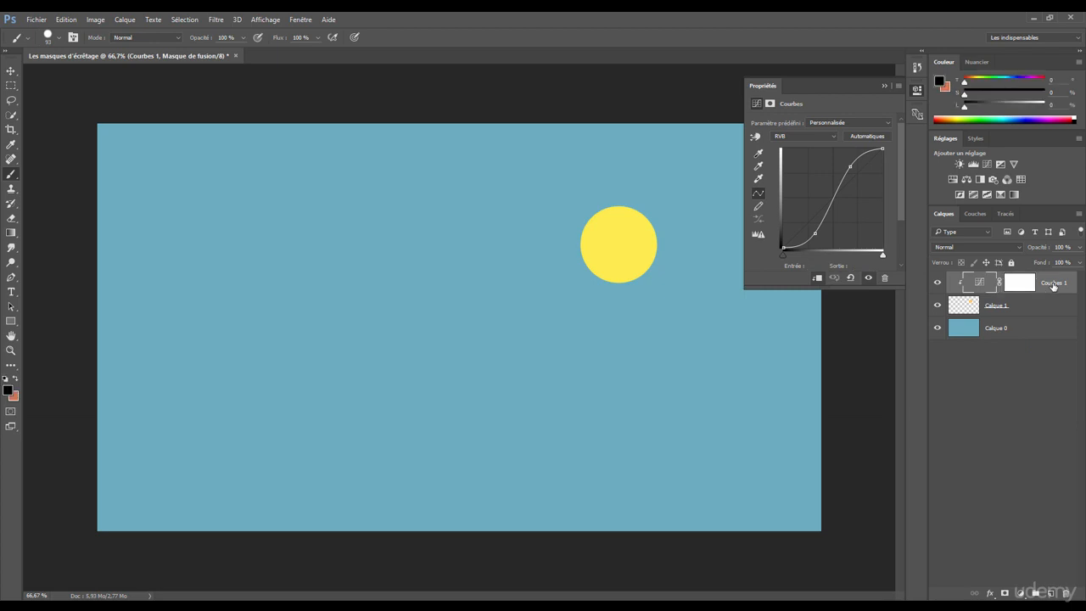
{"action": "key", "text": "Delete"}
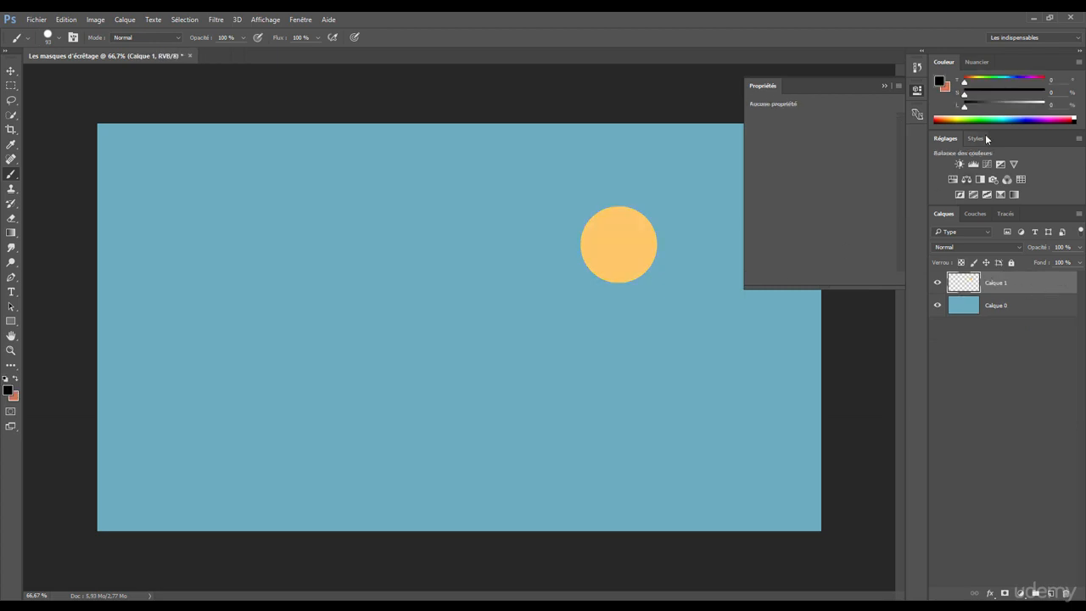
Close the adjustment properties and duplicate the orange circle horizontally to the left of the original with the Move tool.
{"action": "left_click", "coordinate": [918, 91]}
{"action": "key", "text": "v"}
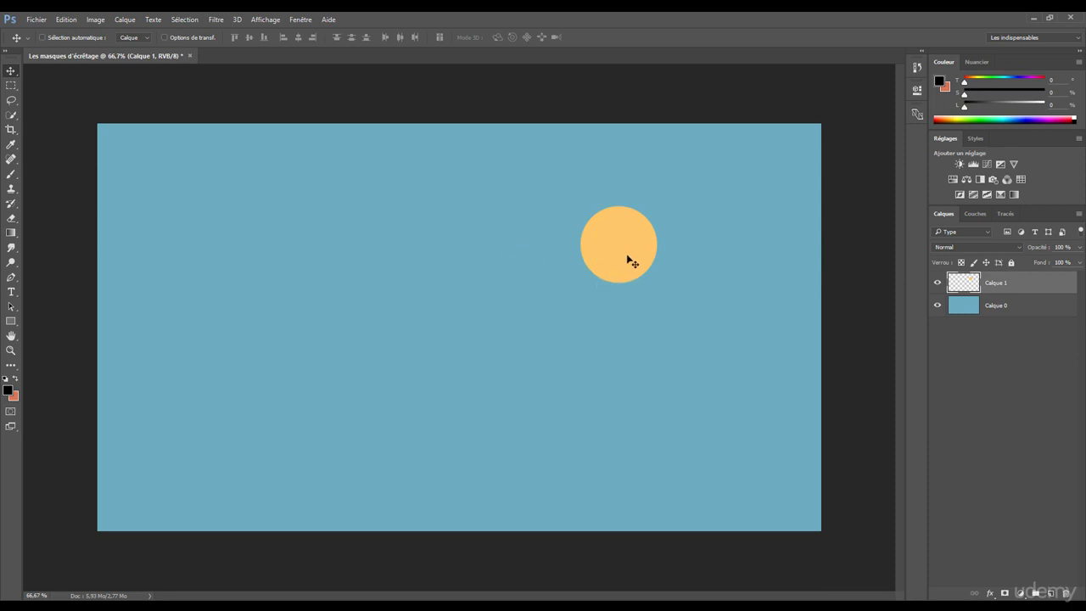
{"action": "left_click_drag", "start_coordinate": [625, 252], "coordinate": [489, 260]}
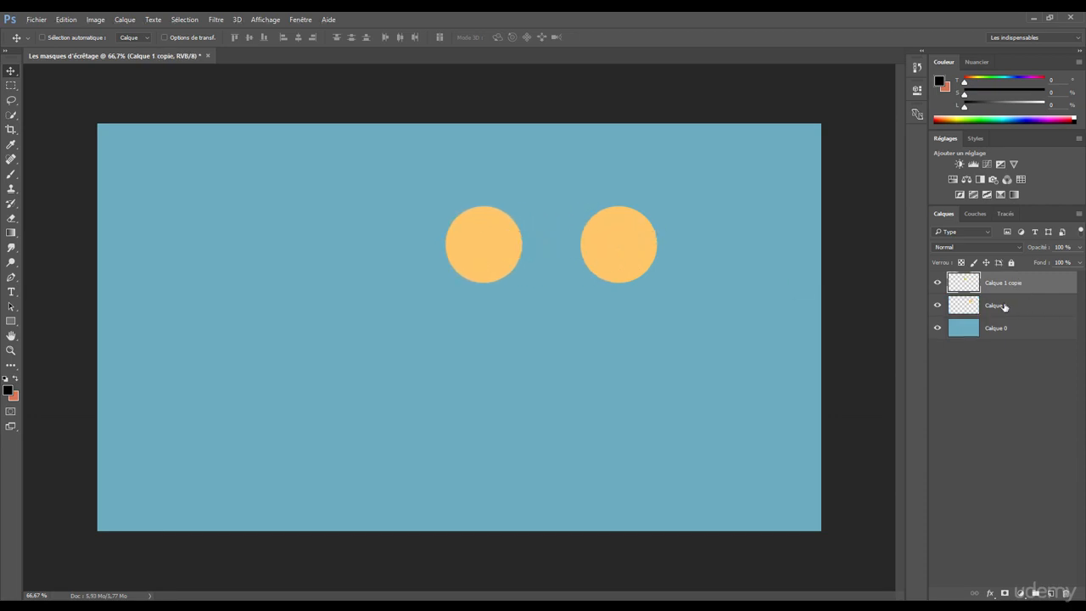
Add a Curves adjustment above both circles and shape an S-curve with lowered shadows and a highlight point at input 175, output 203.
{"action": "left_click", "coordinate": [1019, 593]}
{"action": "left_click", "coordinate": [969, 416]}
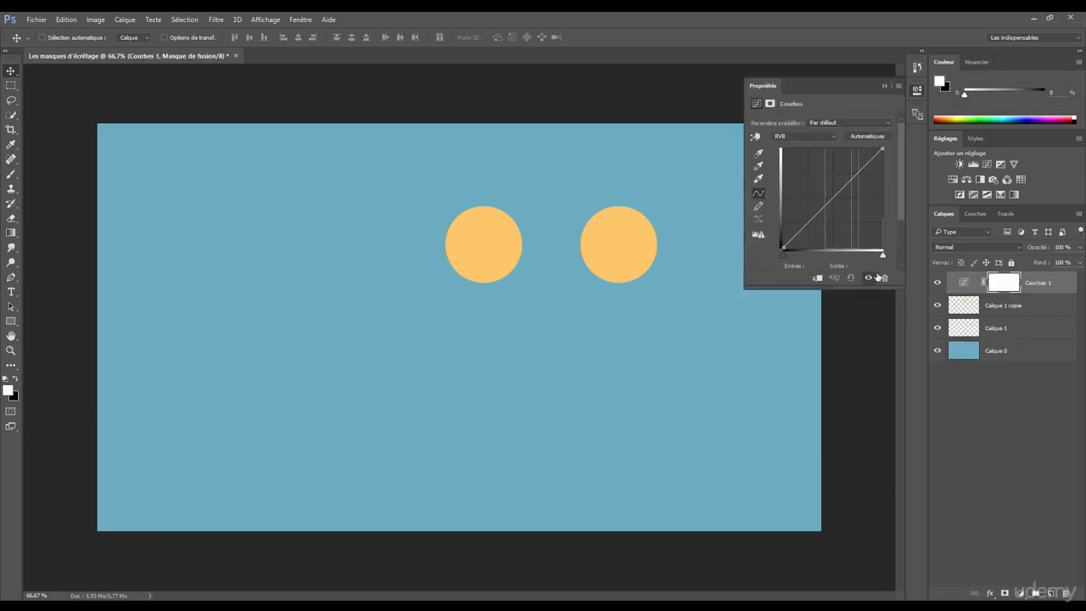
{"action": "left_click_drag", "start_coordinate": [803, 228], "coordinate": [808, 240]}
{"action": "left_click_drag", "start_coordinate": [853, 180], "coordinate": [851, 169]}
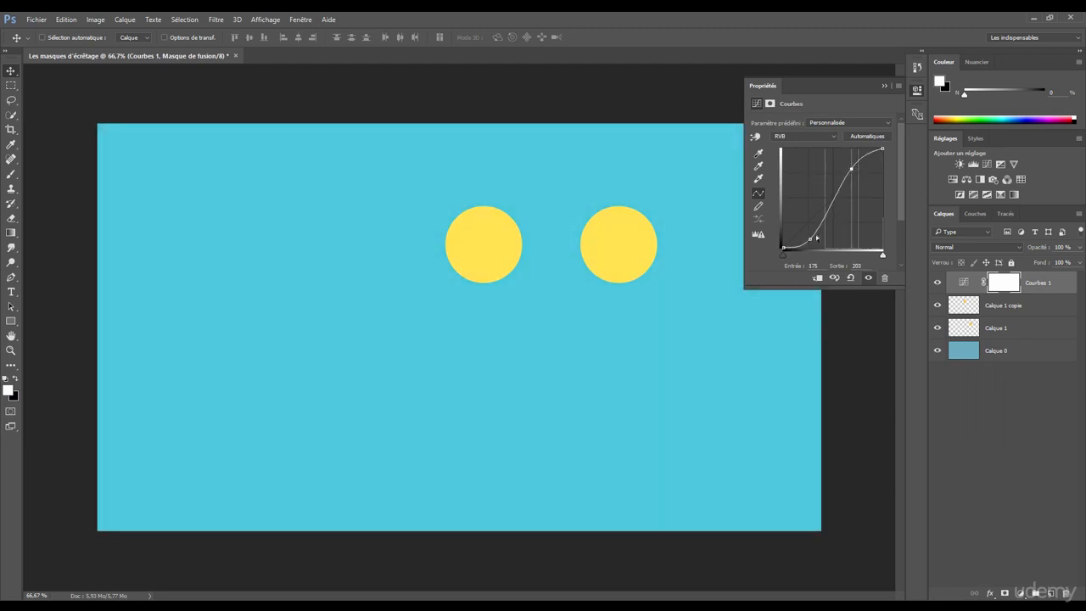
Clip the Curves adjustment to Calque 1 copie and release the clipping mask again.
{"action": "left_click", "coordinate": [1040, 292], "text": "alt"}
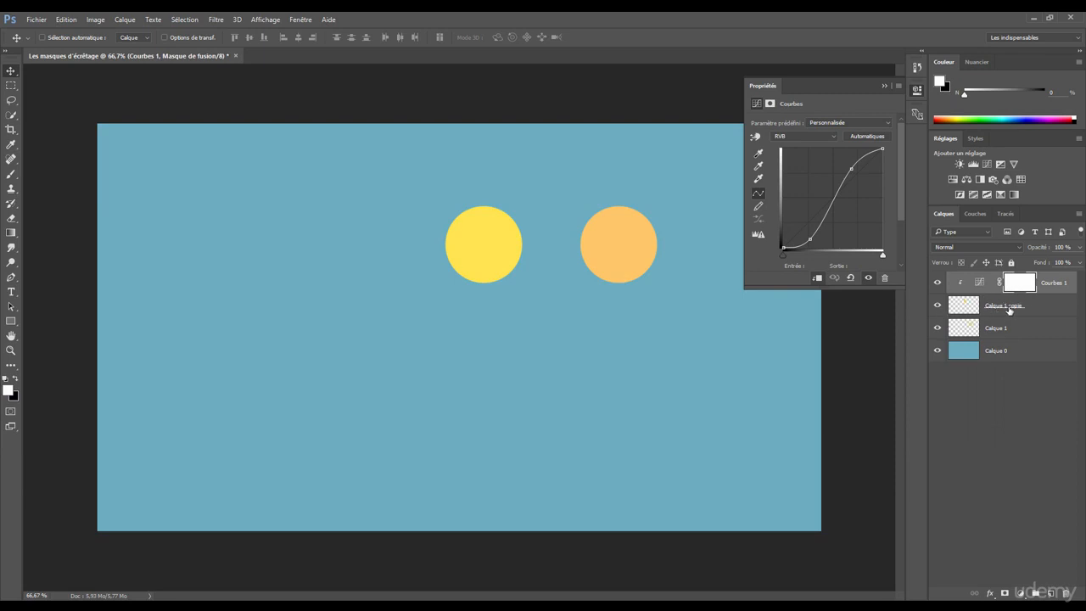
{"action": "left_click", "coordinate": [987, 292], "text": "alt"}
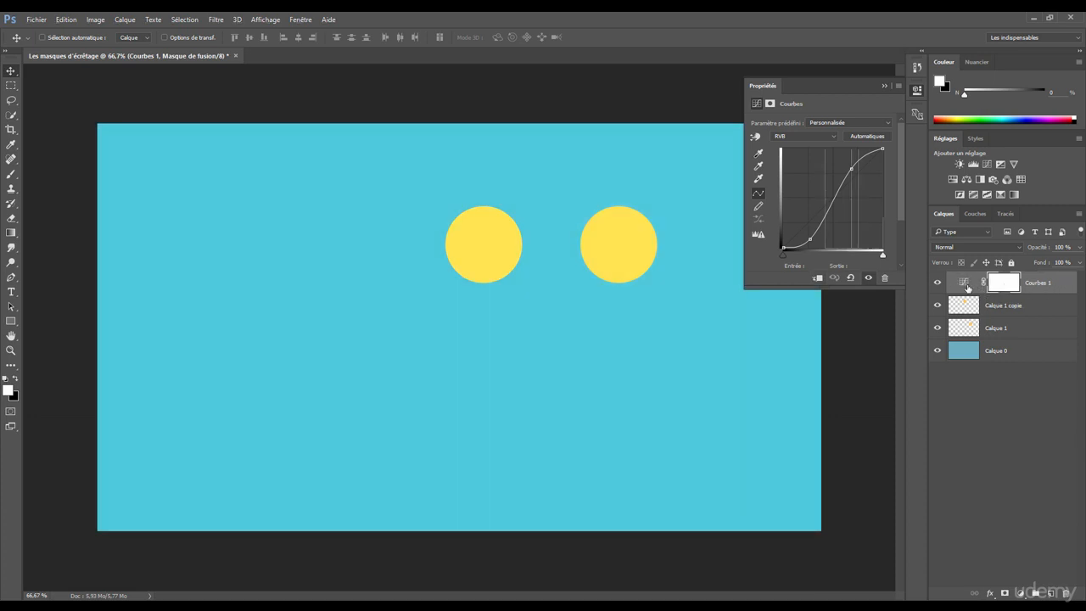
Group the two circle layers, expand the group, and clip the Courbes 1 adjustment to the whole group.
{"action": "left_click", "coordinate": [998, 309]}
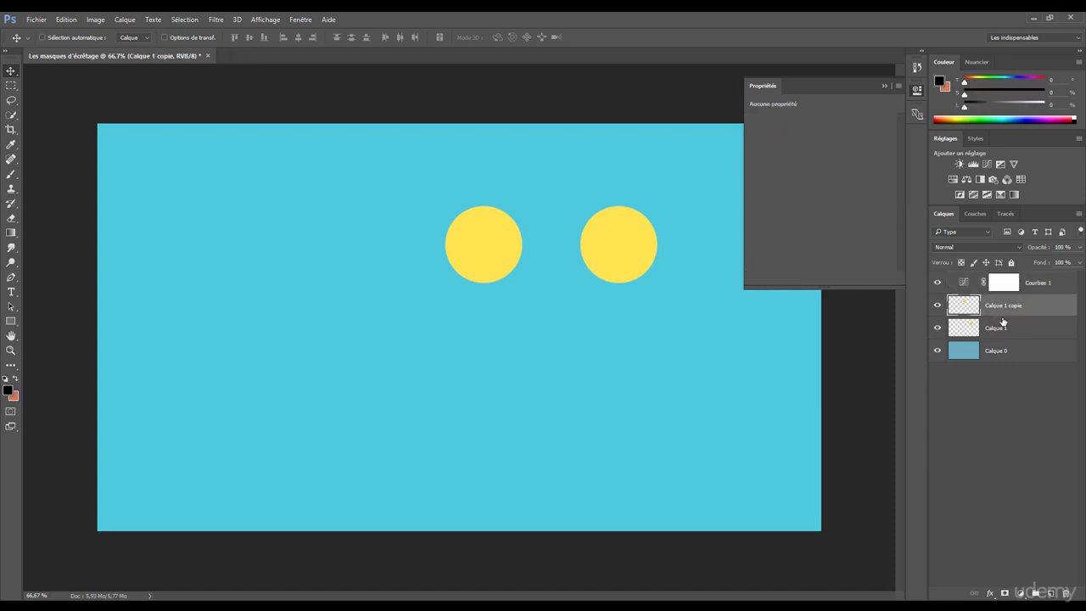
{"action": "left_click", "coordinate": [1012, 329], "text": "shift"}
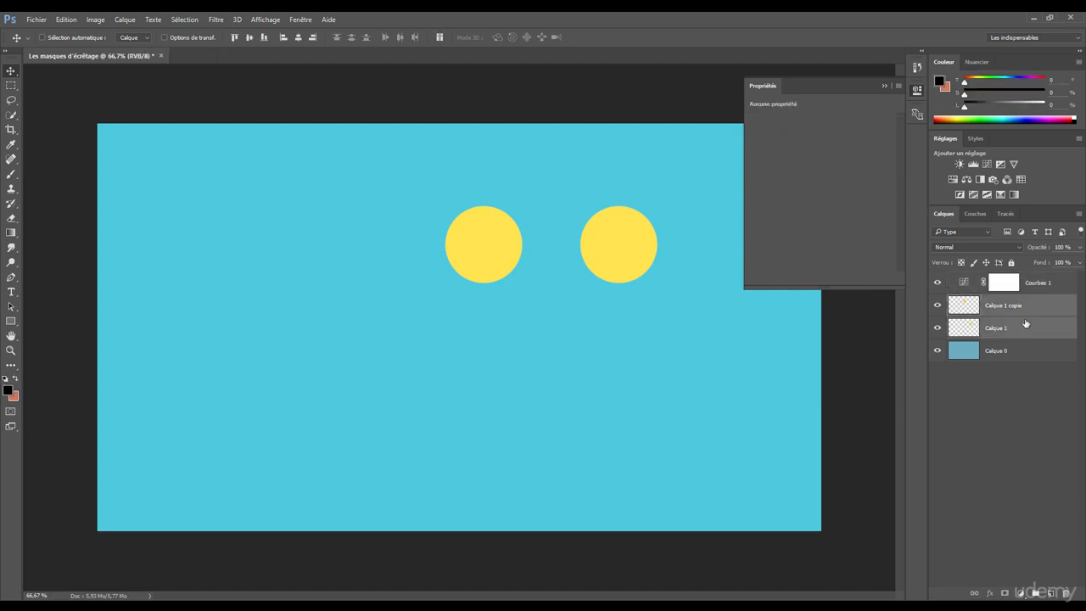
{"action": "key", "text": "ctrl+g"}
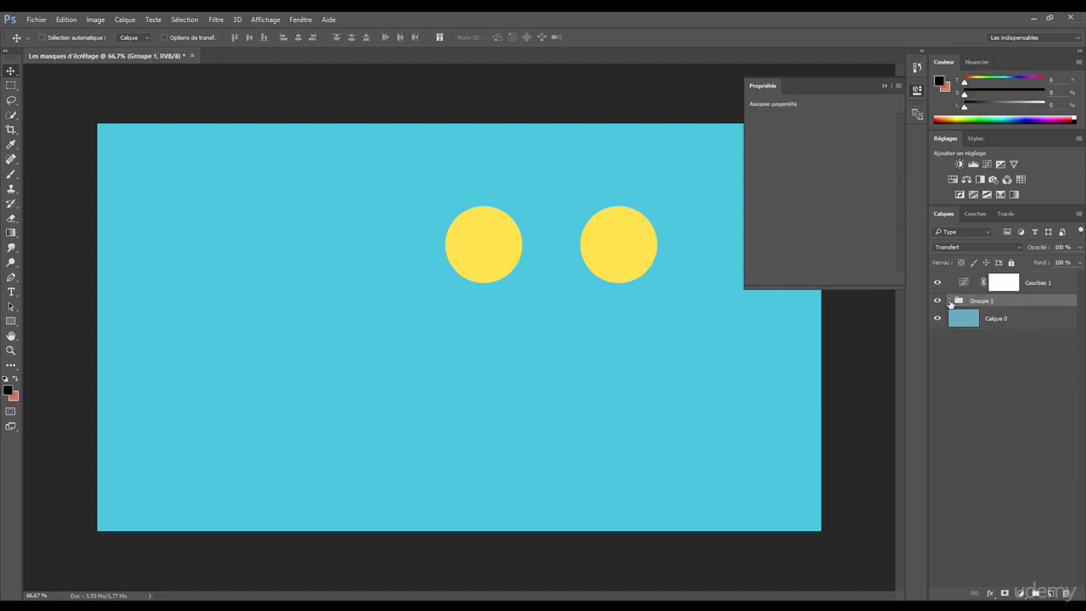
{"action": "left_click", "coordinate": [950, 301]}
{"action": "left_click", "coordinate": [1047, 289]}
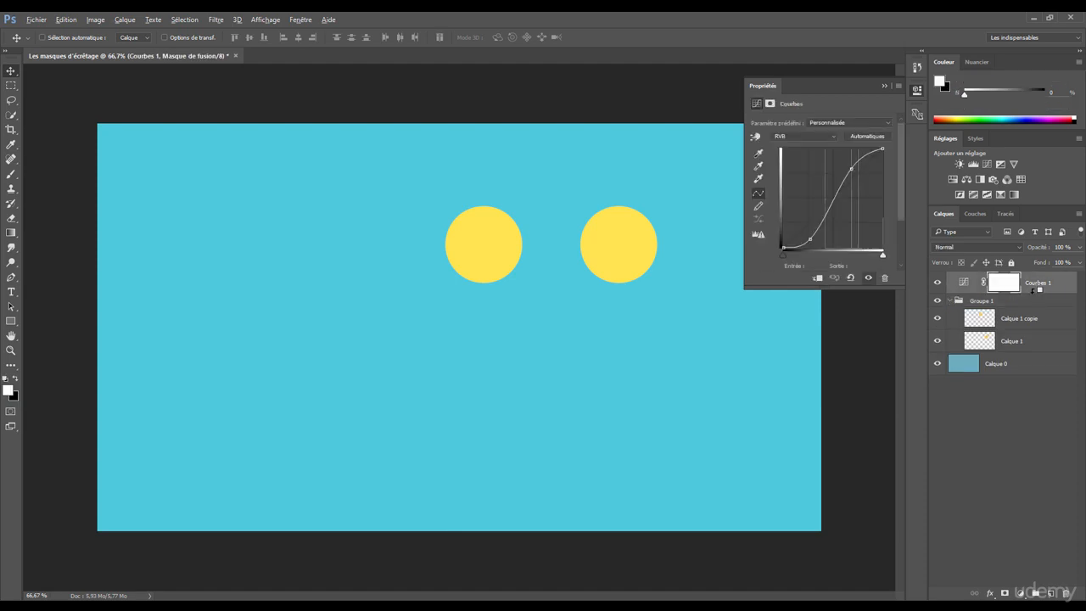
{"action": "left_click", "coordinate": [1033, 291], "text": "alt"}
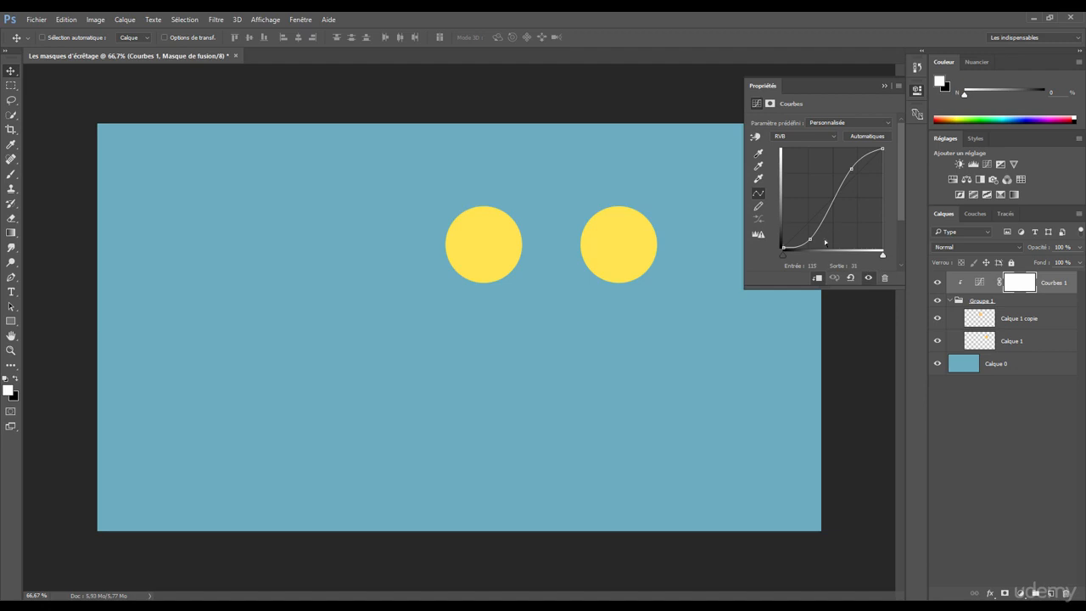
Reshape the Courbes 1 curve to recolour both circles, raising the shadow point to about input 50, output 98 and lowering the highlight point.
{"action": "mouse_move", "coordinate": [811, 239]}
{"action": "left_mouse_down"}
{"action": "mouse_move", "coordinate": [807, 189]}
{"action": "mouse_move", "coordinate": [817, 233]}
{"action": "left_mouse_up"}
{"action": "left_click_drag", "start_coordinate": [817, 233], "coordinate": [817, 231]}
{"action": "left_click_drag", "start_coordinate": [852, 168], "coordinate": [857, 185]}
{"action": "left_click_drag", "start_coordinate": [813, 231], "coordinate": [802, 209]}
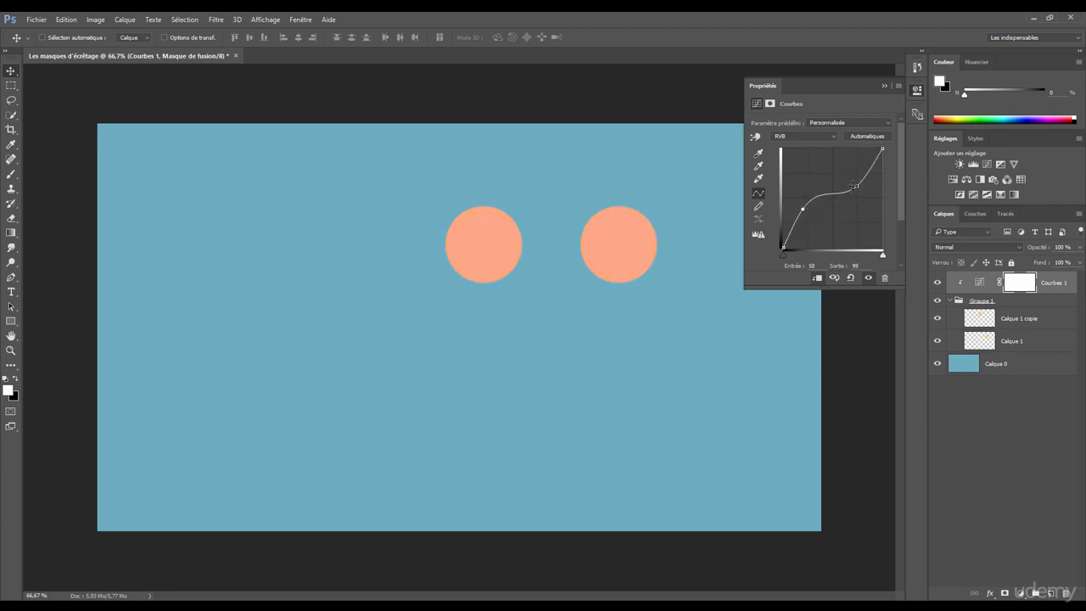
{"action": "left_click", "coordinate": [1047, 283]}
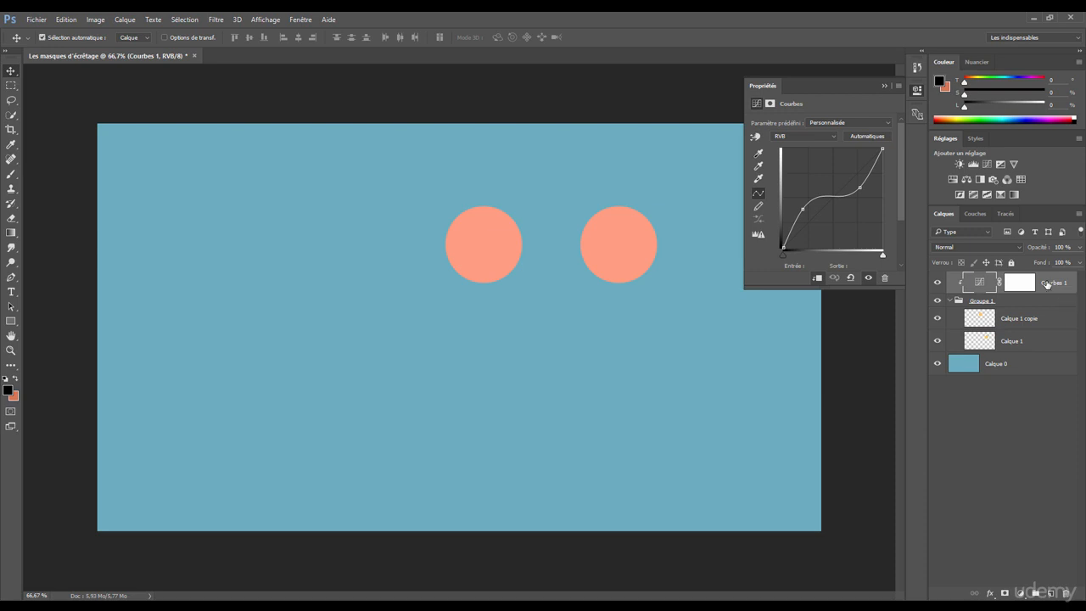
Release and reapply the Courbes 1 clipping mask several times to compare its effect on the background, ending with it clipped to Groupe 1.
{"action": "key", "text": "ctrl+alt+g"}
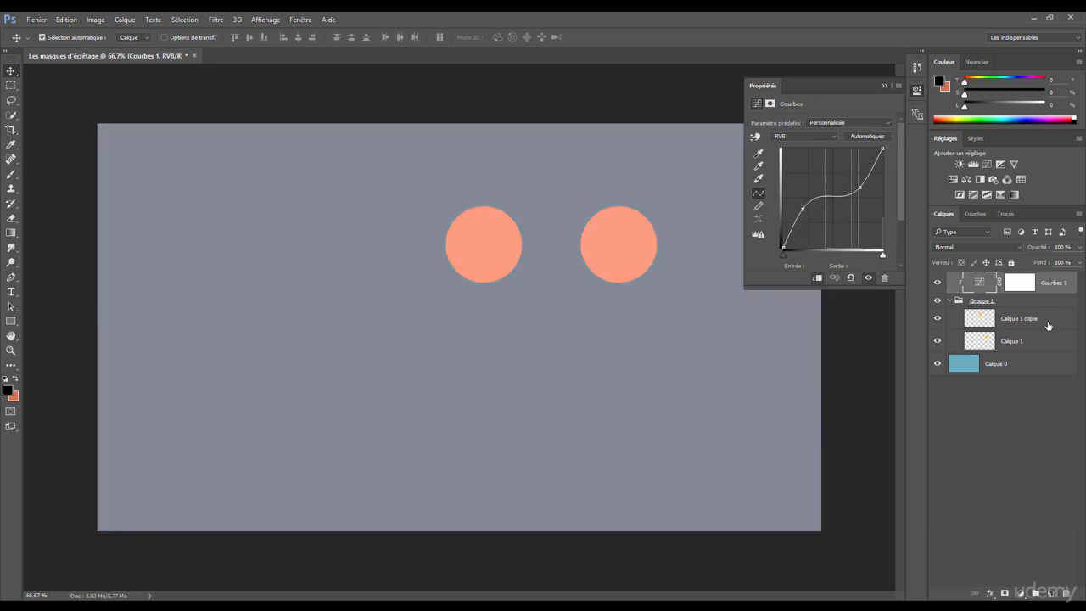
{"action": "key", "text": "ctrl+alt+g"}
{"action": "key", "text": "ctrl+alt+g"}
{"action": "key", "text": "ctrl+alt+g"}
{"action": "key", "text": "ctrl+alt+g"}
{"action": "key", "text": "ctrl+alt+g"}
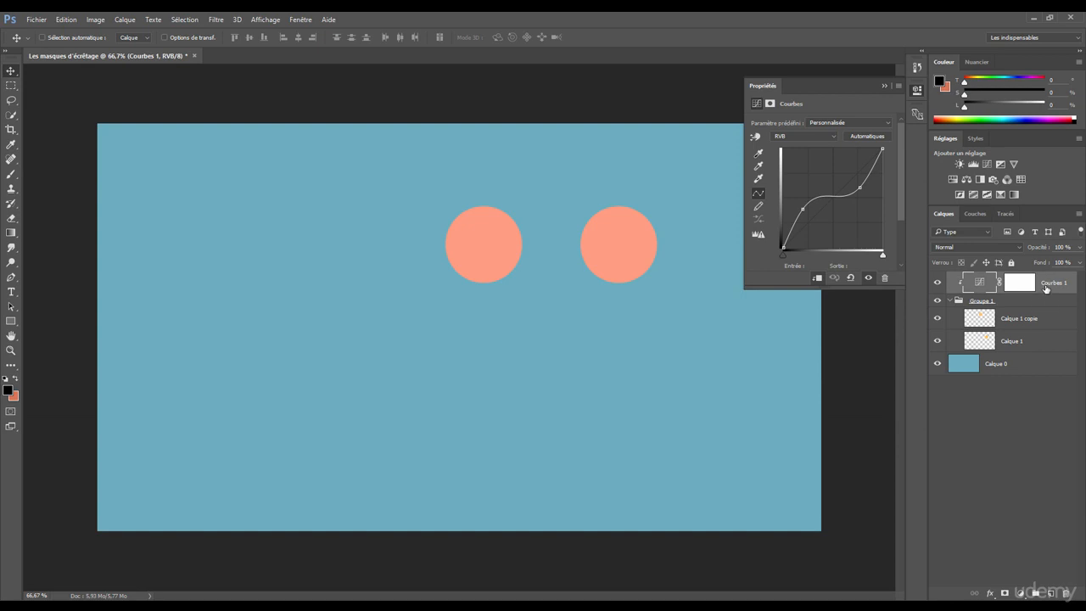
Release the Courbes 1 adjustment's clipping mask so it affects every layer below.
{"action": "right_click", "coordinate": [1045, 287]}
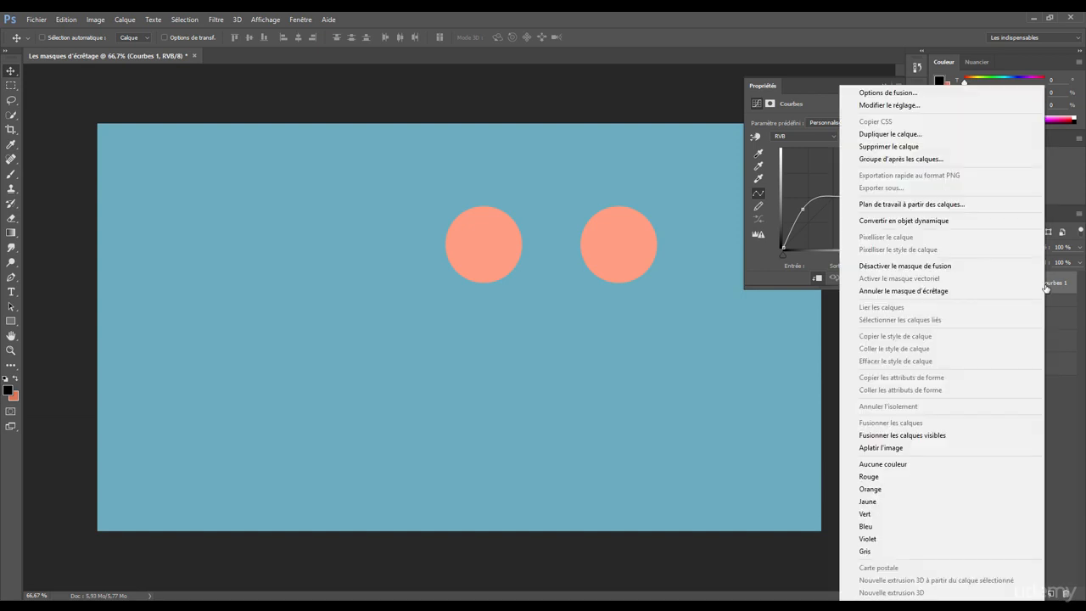
{"action": "left_click", "coordinate": [876, 295]}
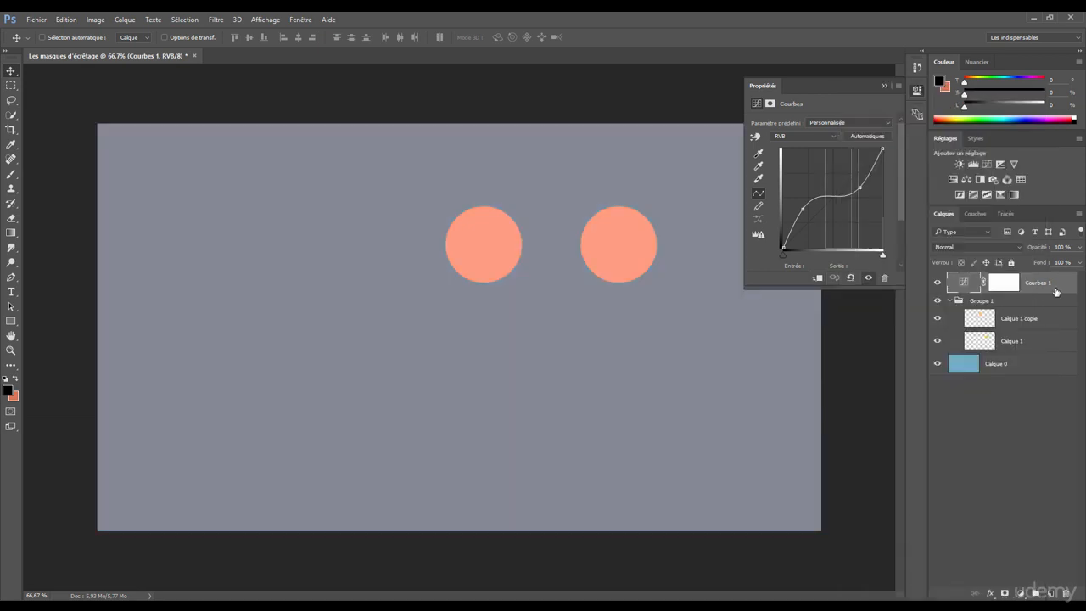
{"action": "right_click", "coordinate": [1056, 291]}
{"action": "left_click", "coordinate": [1067, 291]}
Toggle the clipping mask at the boundary between Courbes 1 and Groupe 1, leaving the adjustment clipped to the group.
{"action": "left_click", "coordinate": [1039, 289], "text": "alt"}
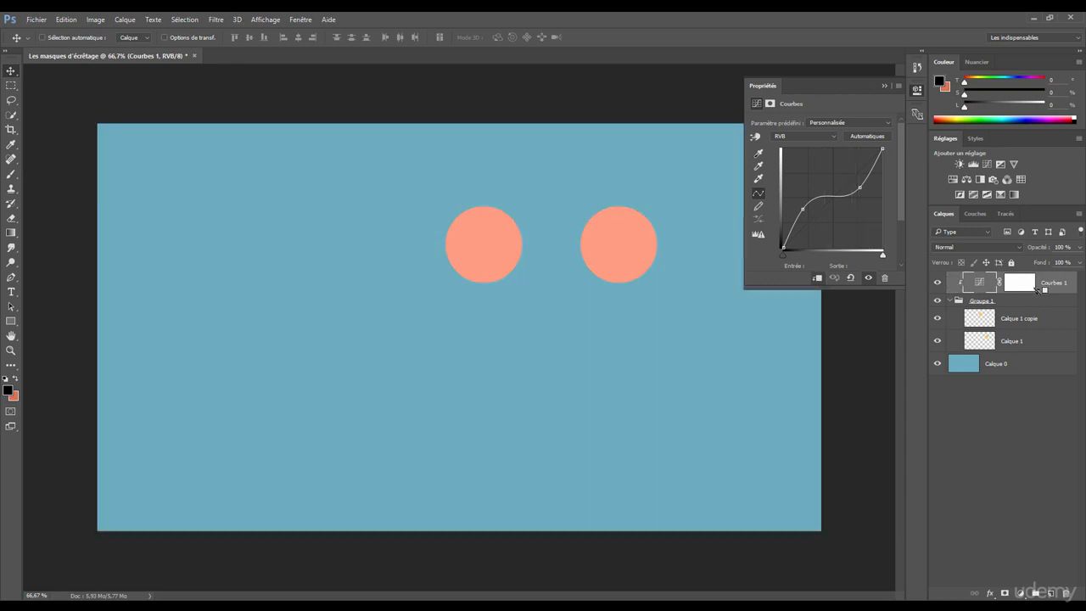
{"action": "left_click", "coordinate": [1038, 290], "text": "alt"}
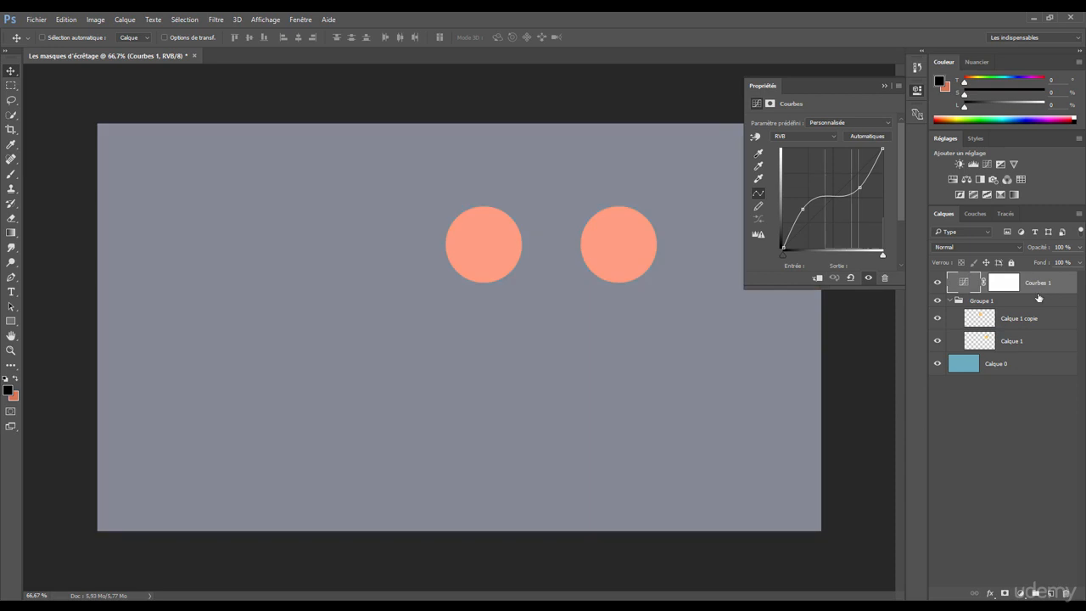
{"action": "left_click", "coordinate": [1037, 293], "text": "alt"}
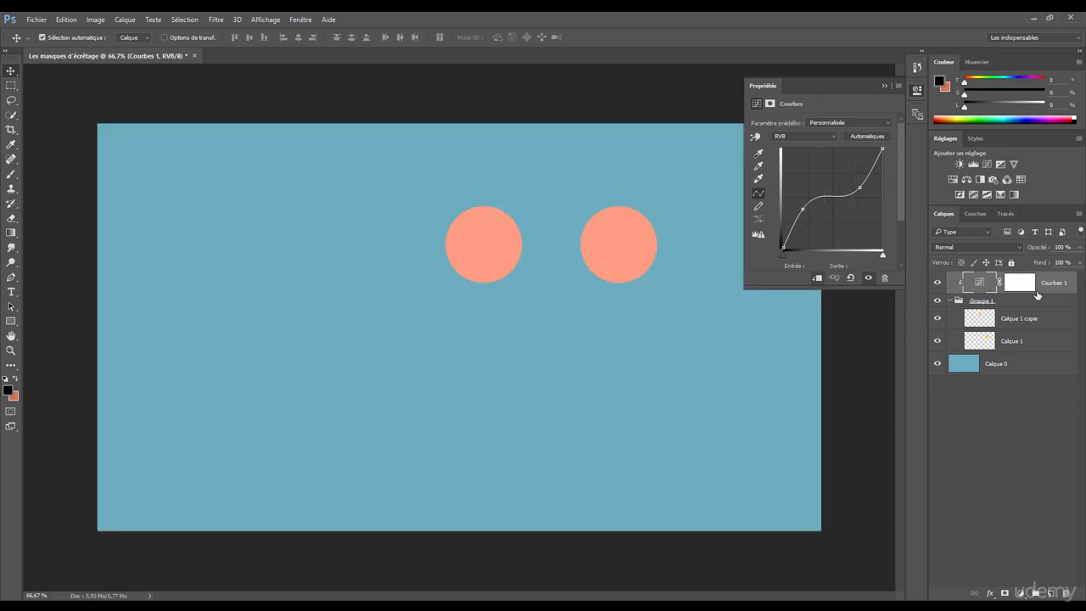